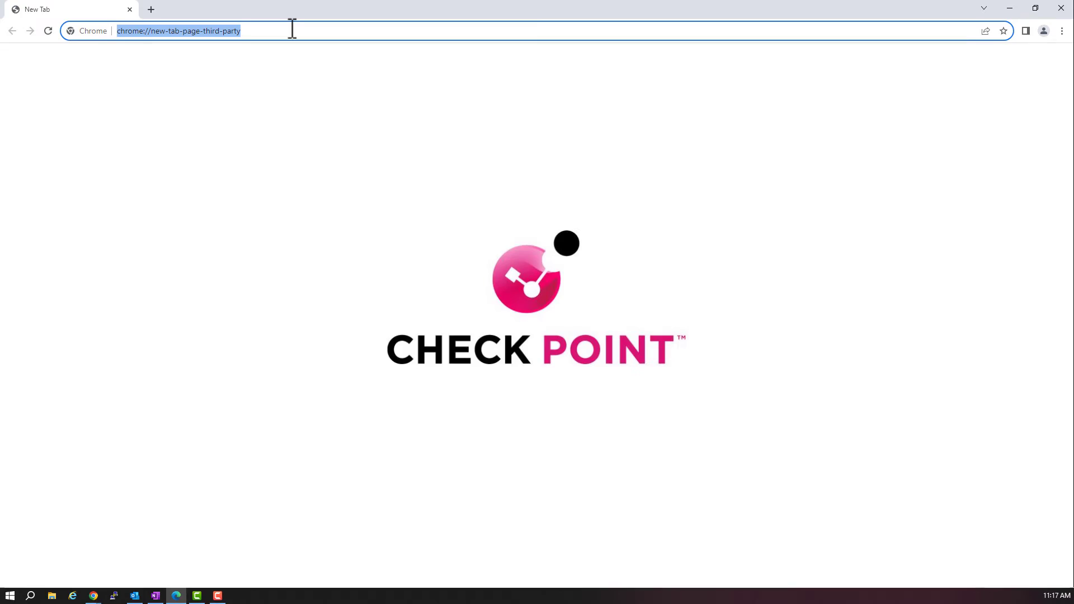
- Load the Gaia Portal login page at 10.1.1.110 in Chrome
text(10)
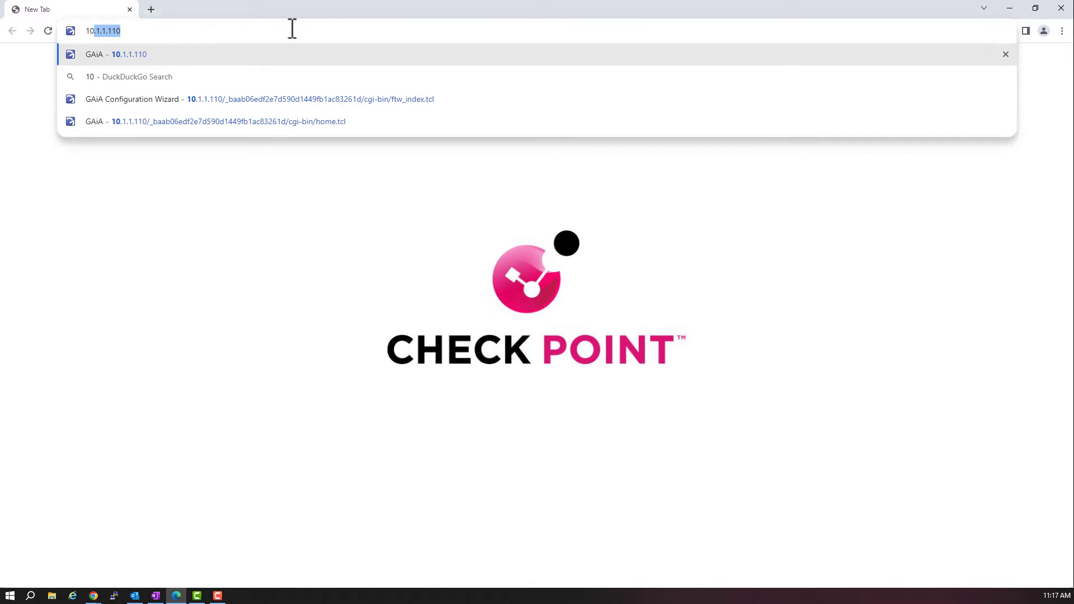
text(.1.1.)
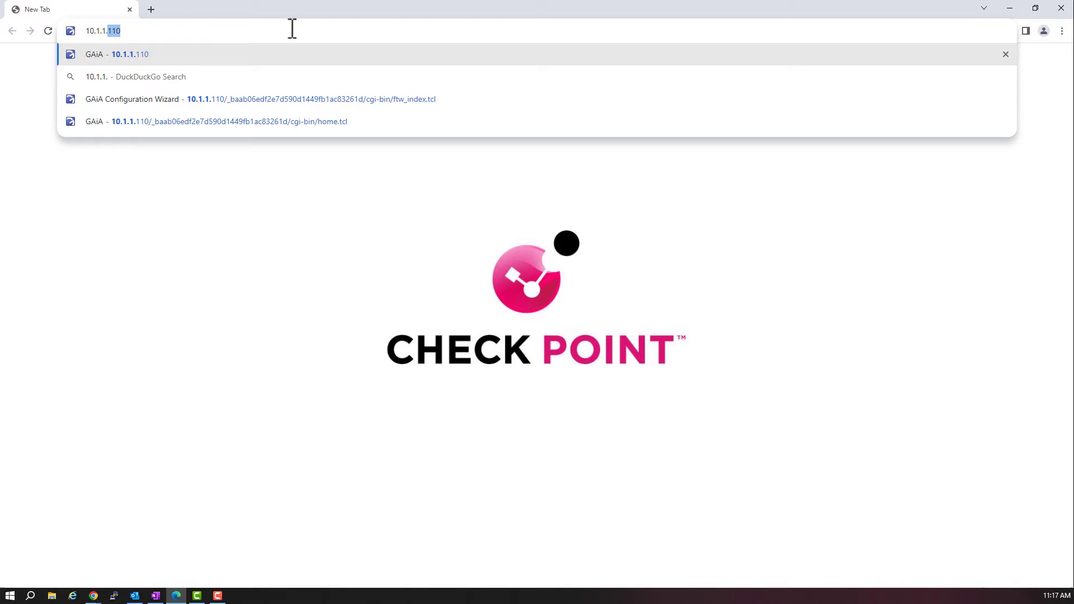
text(110)
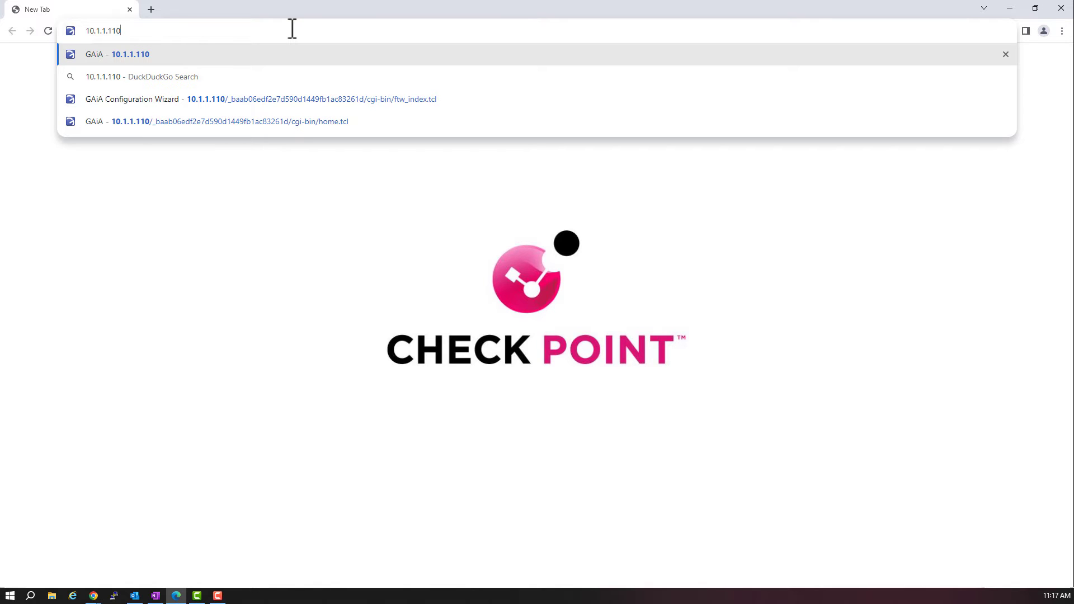
key(Return)
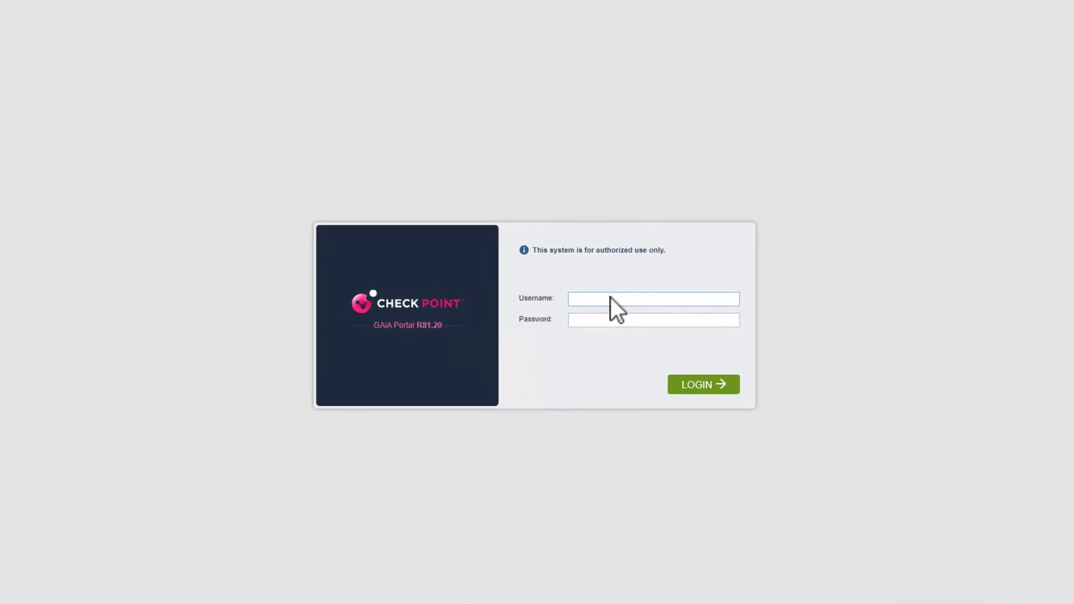
- Log in as admin with the account password to reach the First Time Configuration Wizard
text(admin)
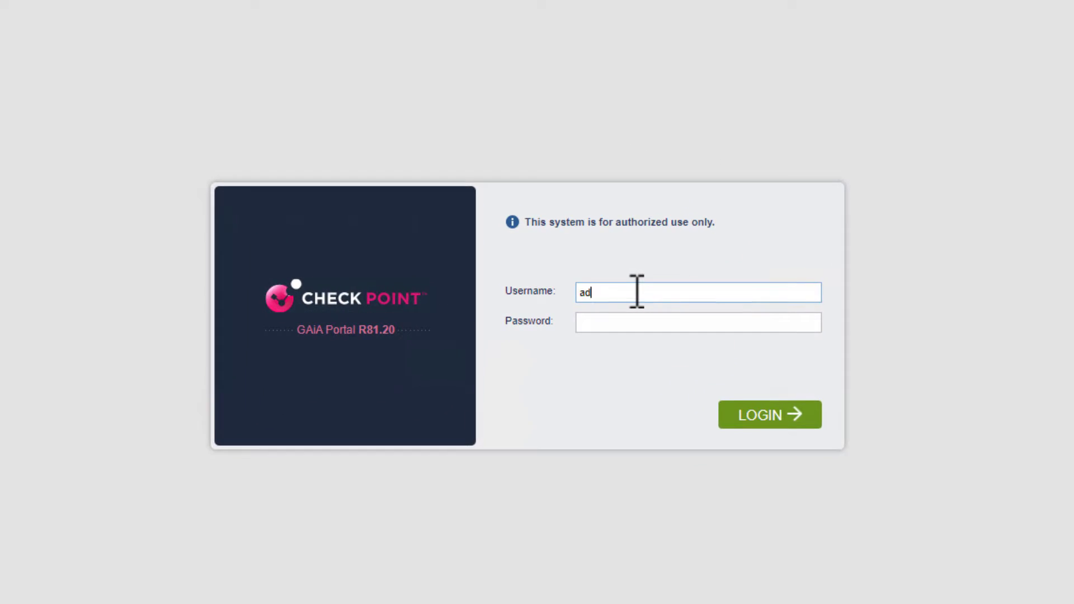
key(Tab)
text(vpn123)
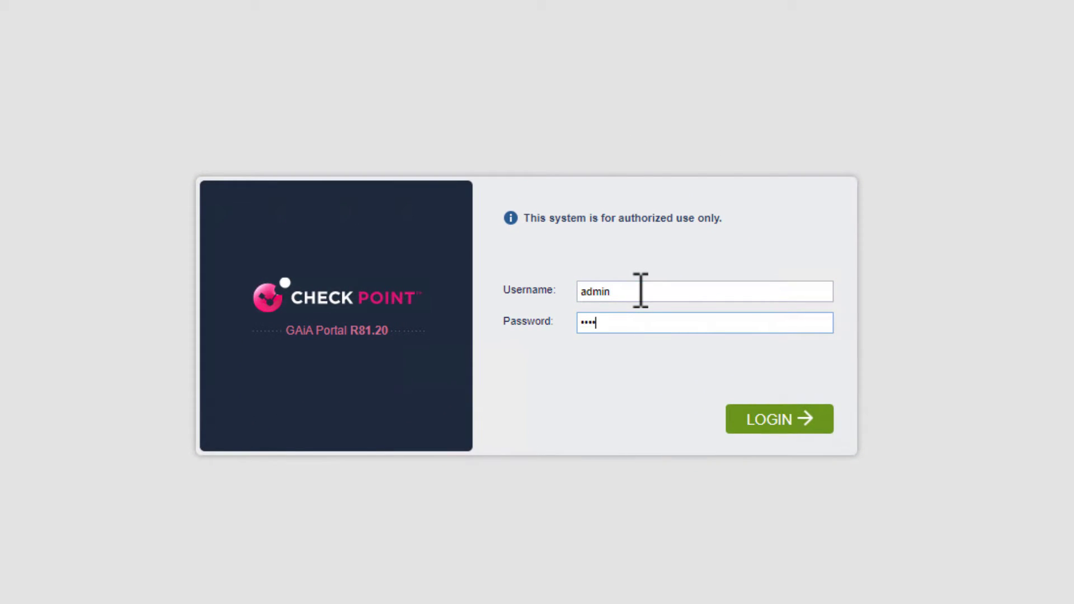
click(733, 422)
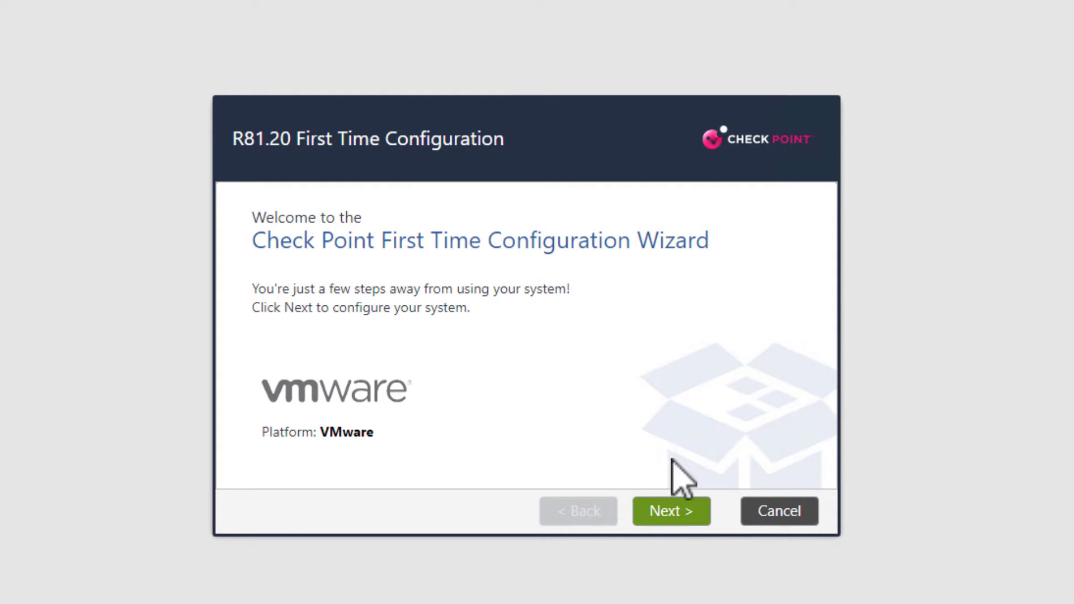
- Continue with R81.20 configuration and keep eth0 10.1.1.110, gateway 10.1.1.4 as management connection
click(672, 509)
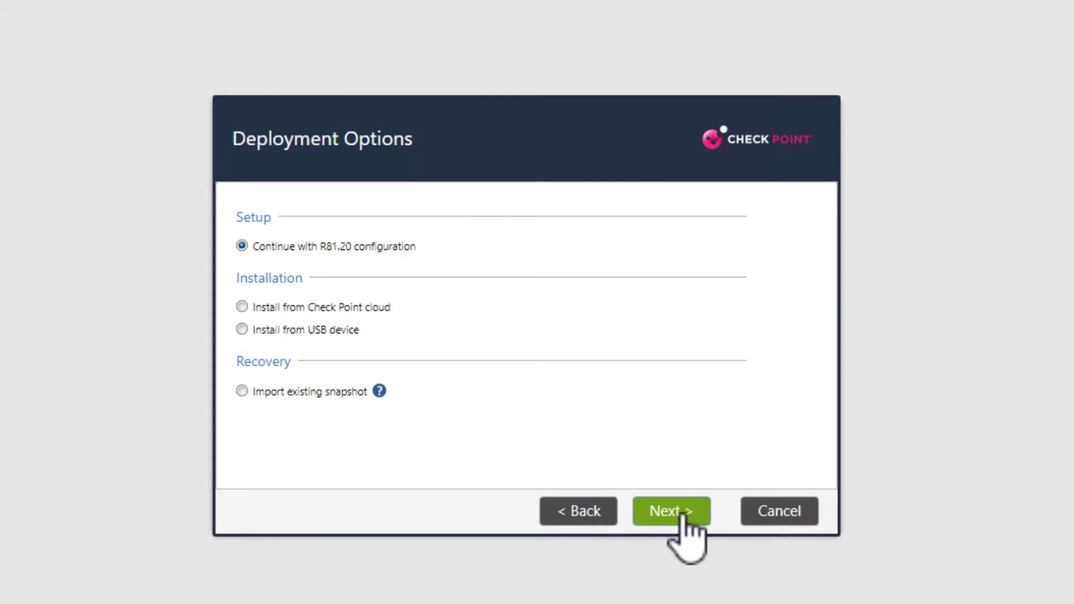
click(684, 515)
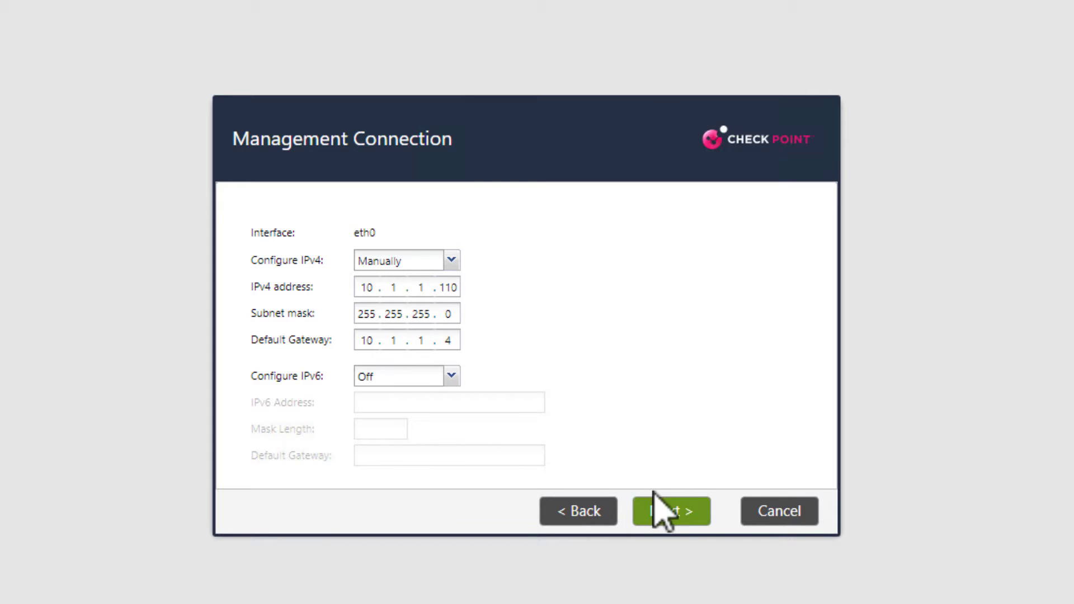
click(674, 512)
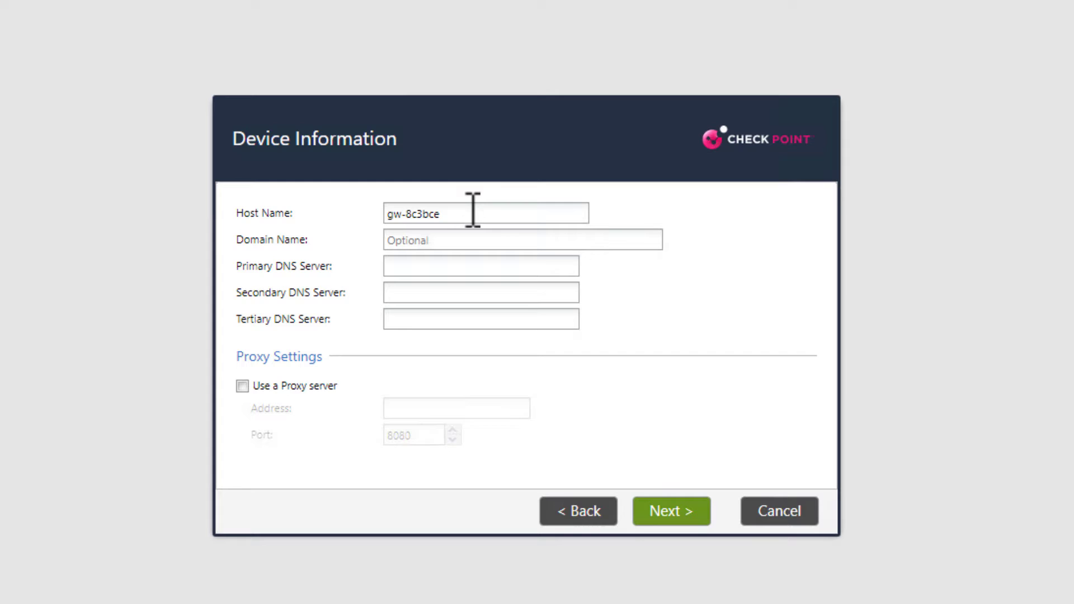
- Replace host name gw-8c3bce with MDS-1, set domain alpha.cp and primary DNS 172.102.158.109
drag(463, 211, 355, 213)
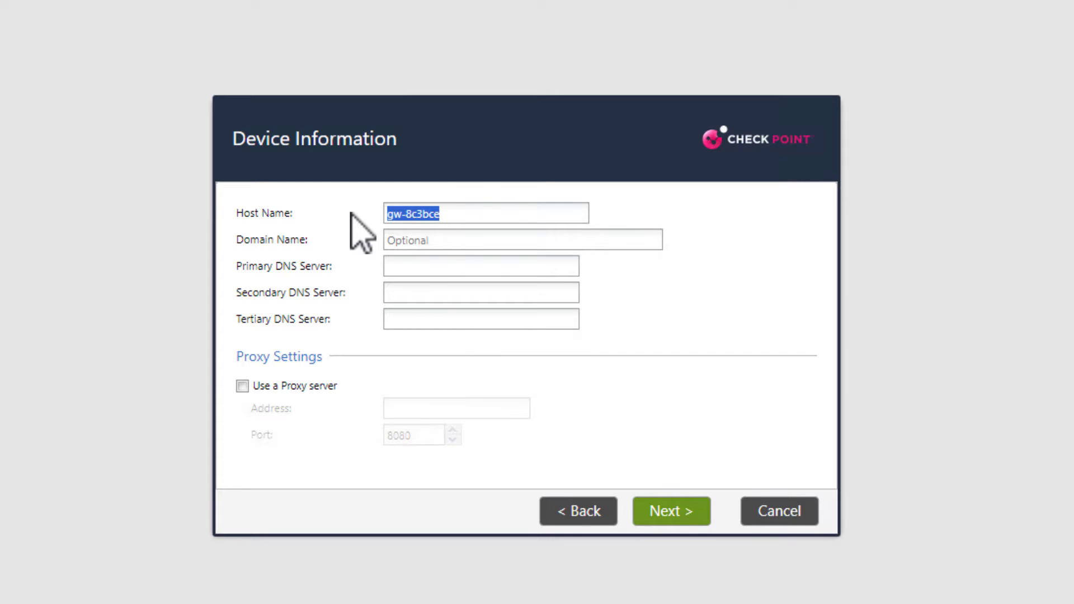
text(M)
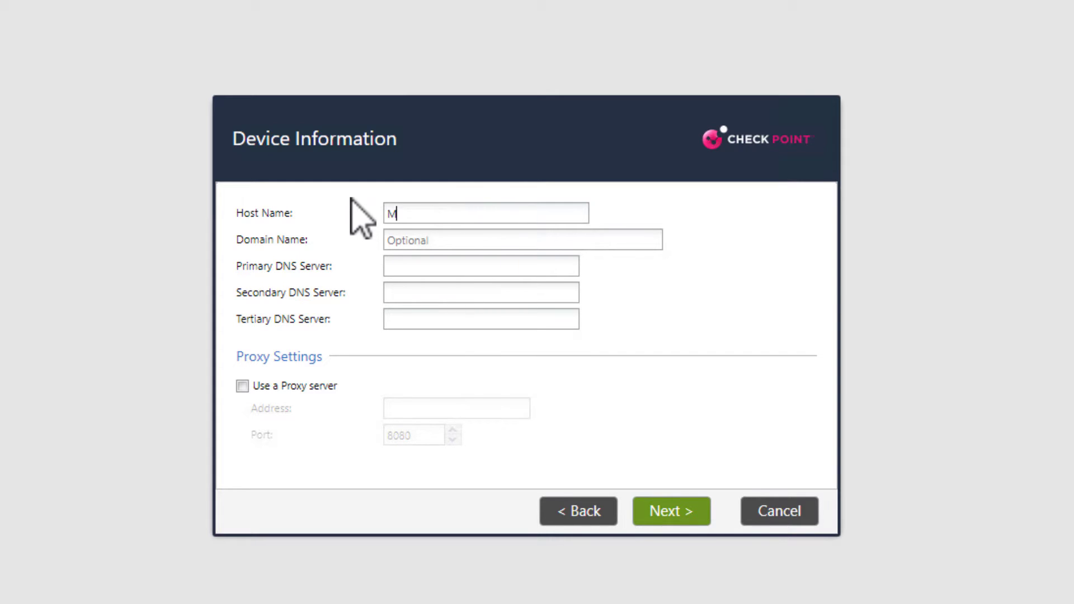
text(DS-1)
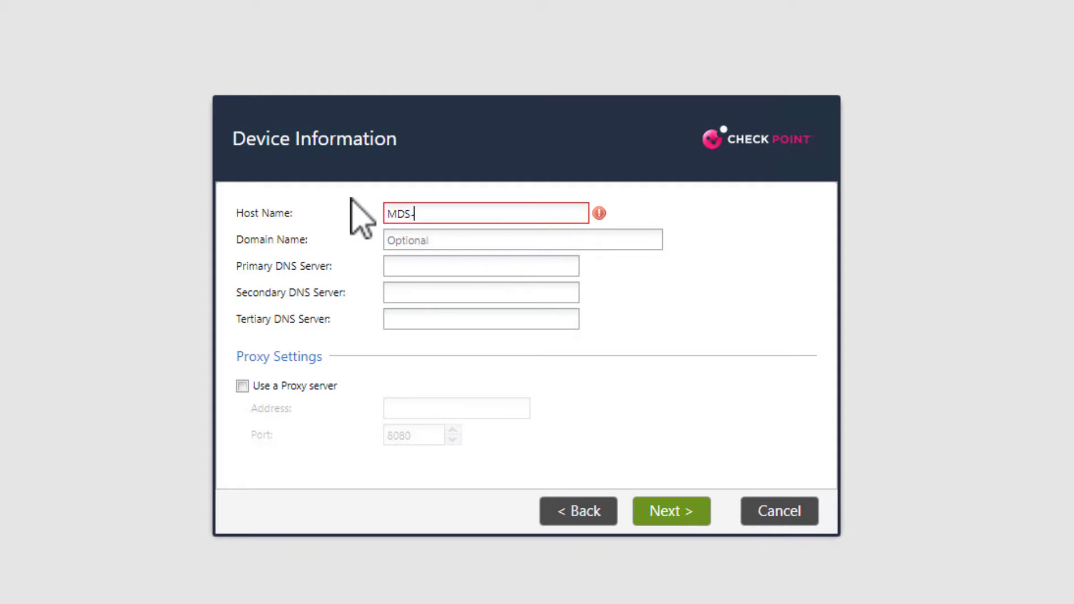
click(447, 241)
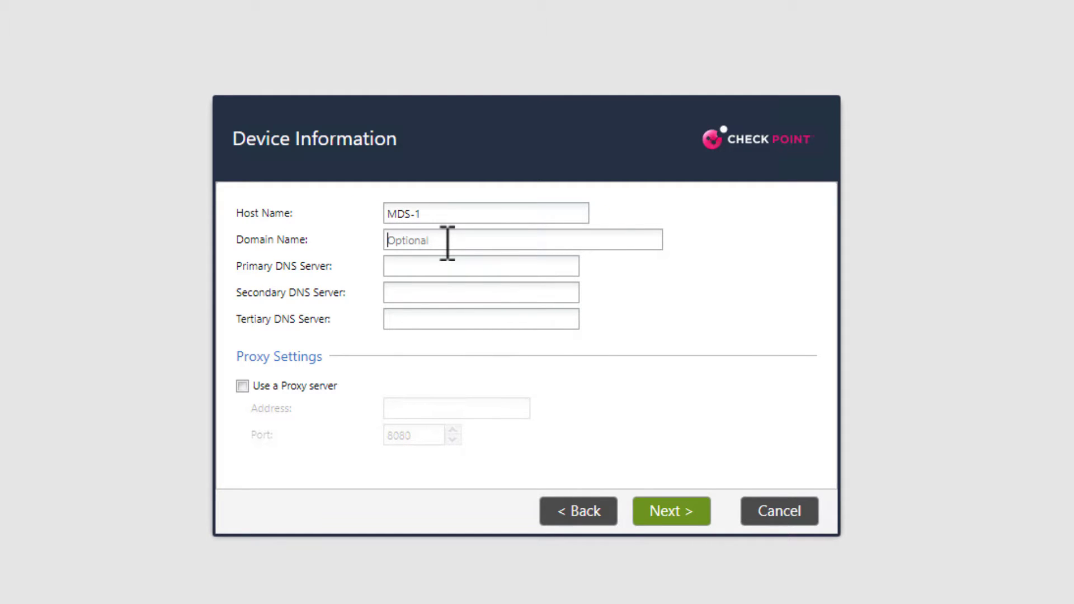
text(alpha.cp)
click(432, 268)
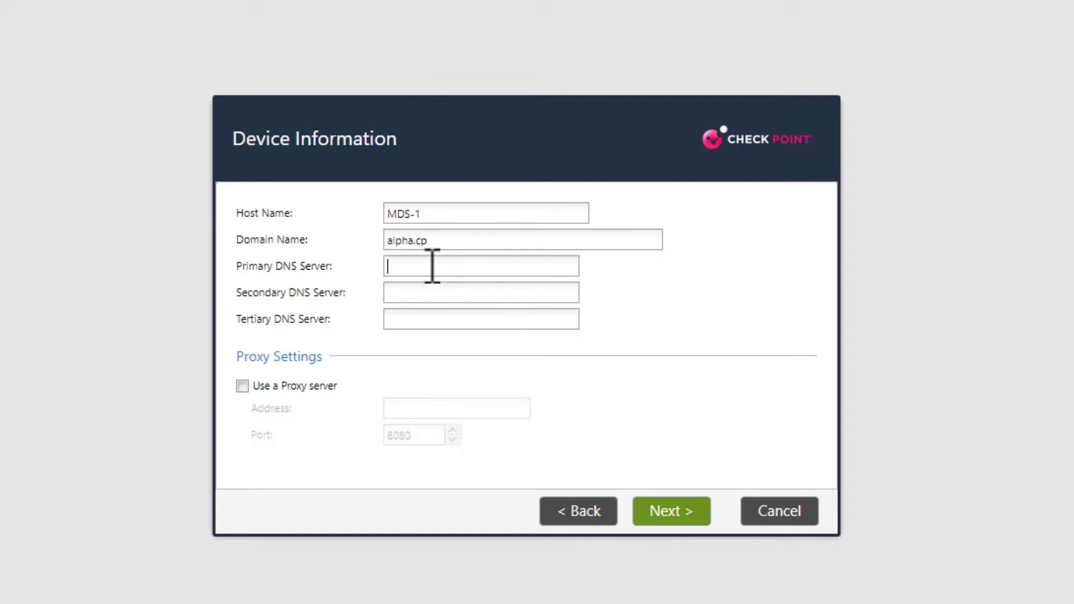
text(172.102)
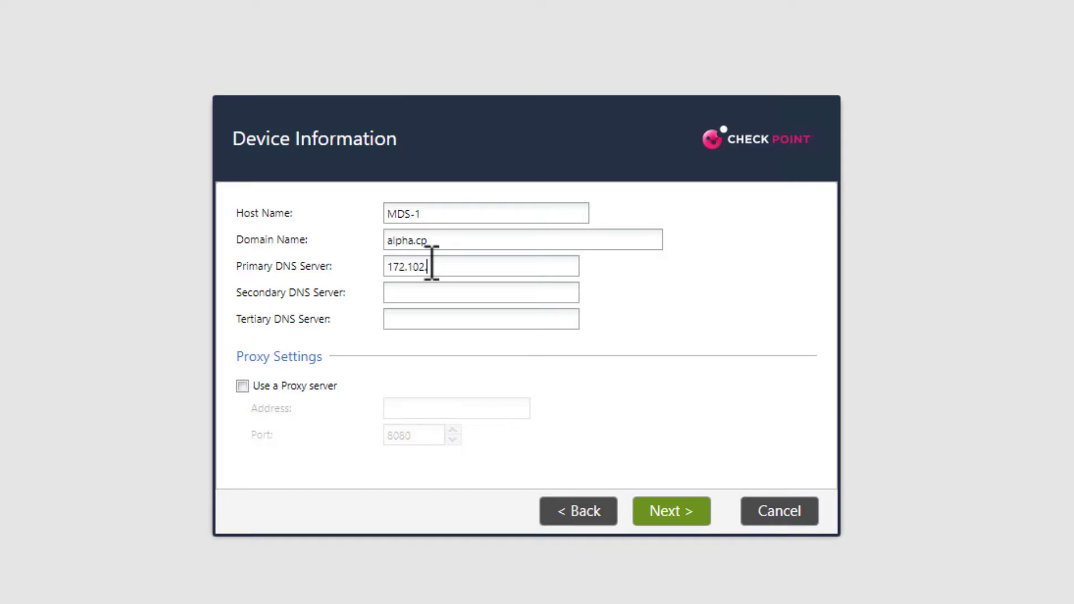
text(.158.109)
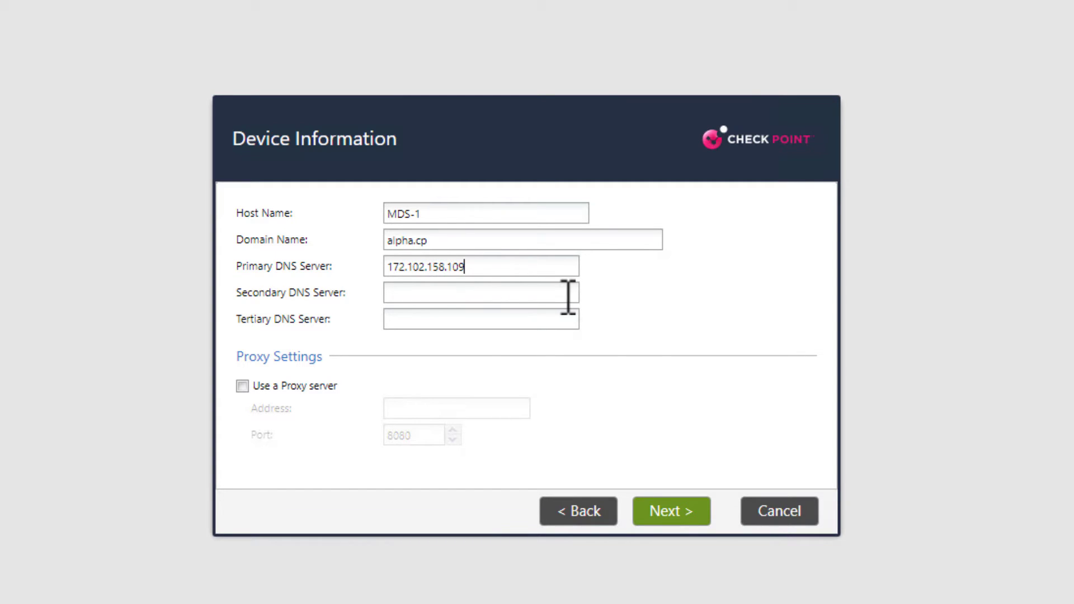
click(675, 519)
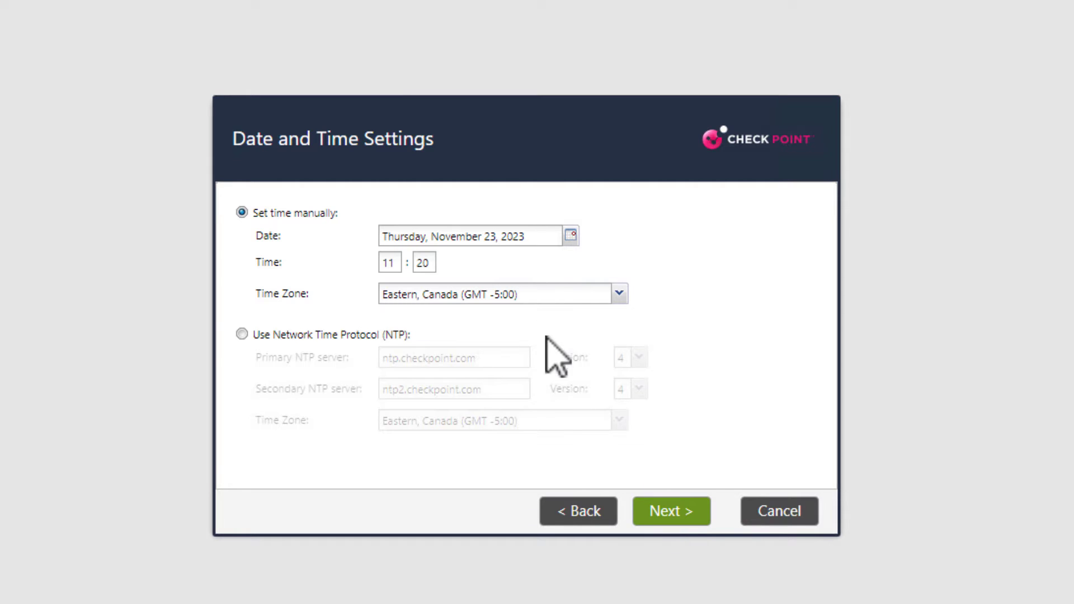
- Keep manual time with the Eastern, Canada (GMT -5:00) time zone
click(687, 511)
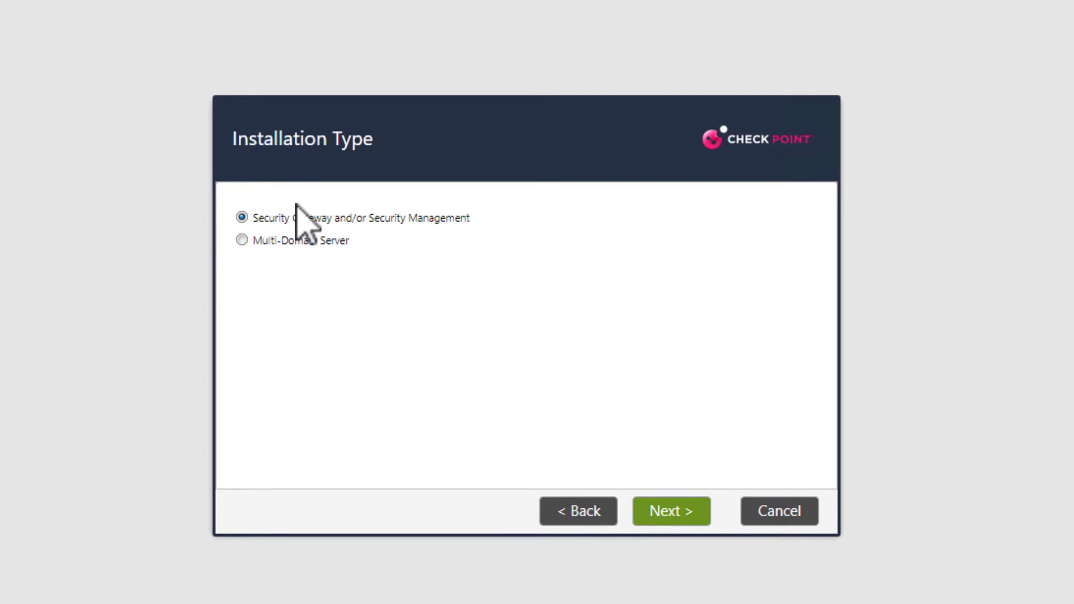
- Choose a Multi-Domain Server installation in the Primary Multi-Domain Server role
click(248, 240)
click(685, 509)
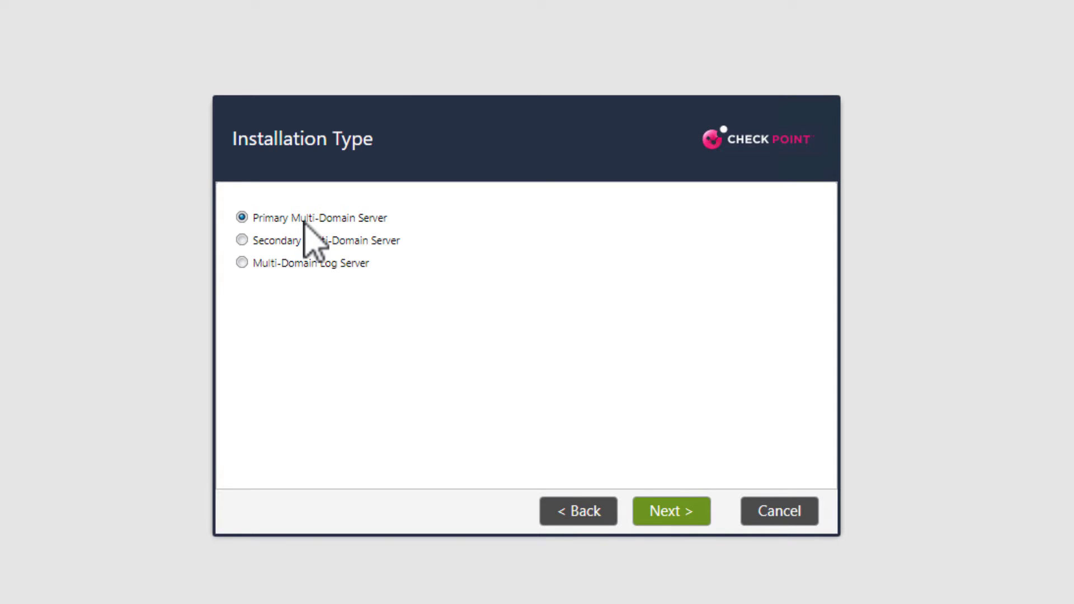
click(679, 512)
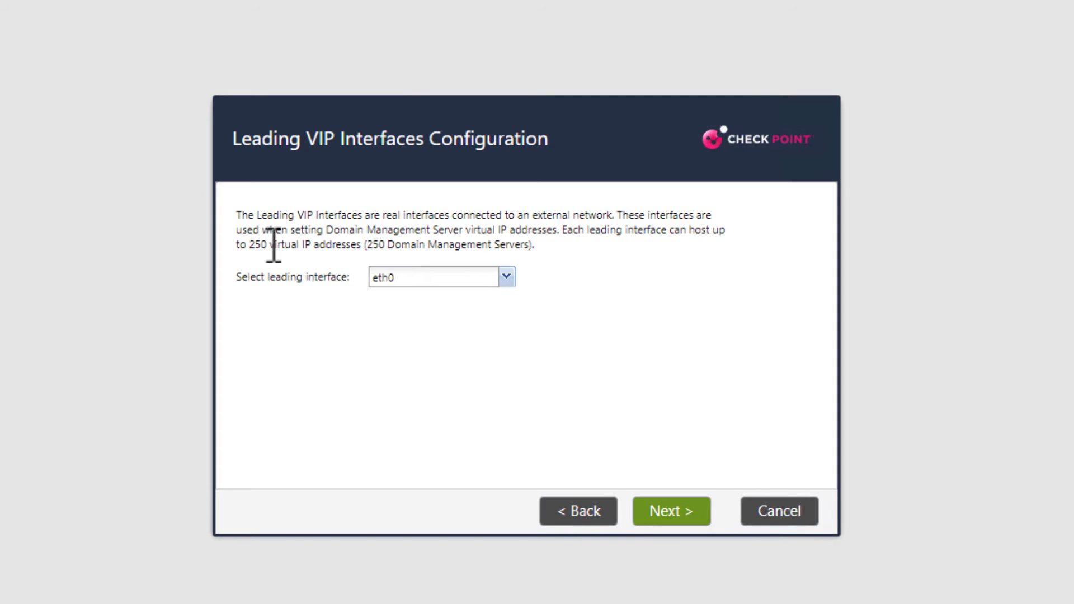
- Select eth0 as the leading VIP interface for Domain Management Server addresses
click(506, 277)
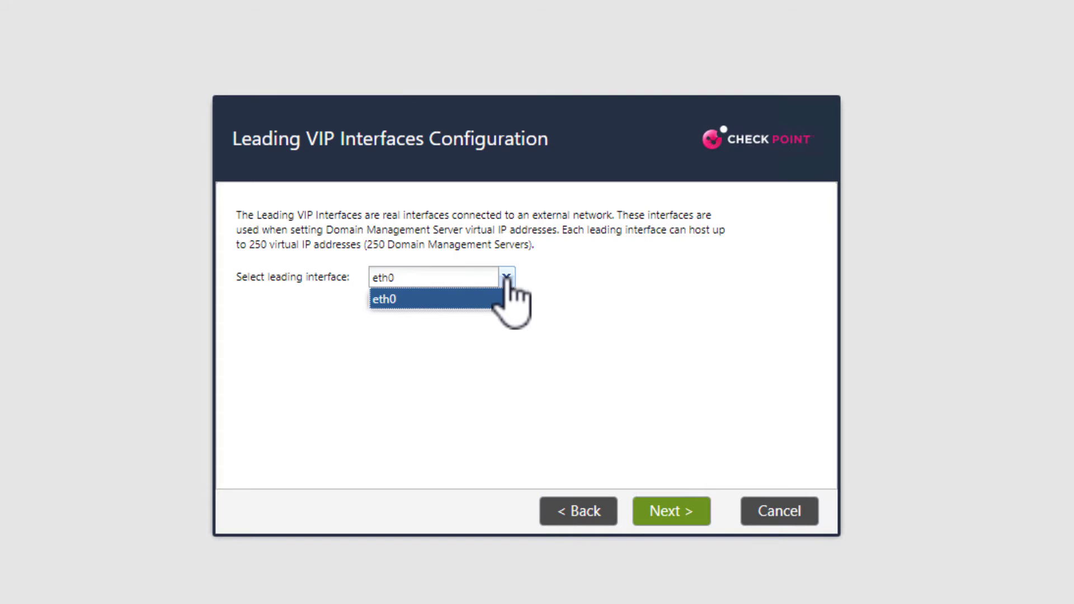
click(506, 279)
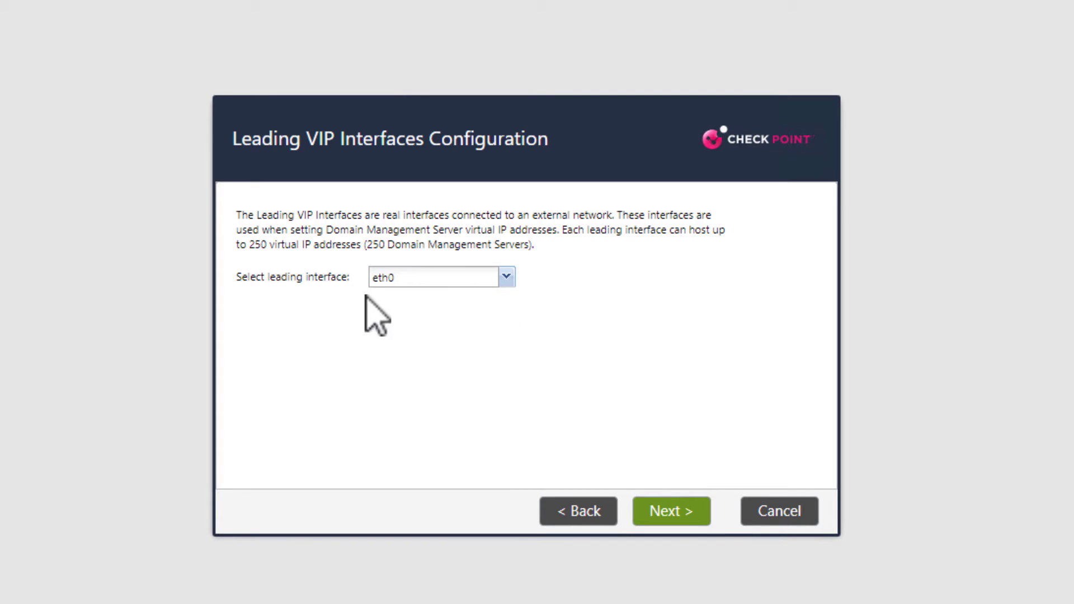
click(673, 514)
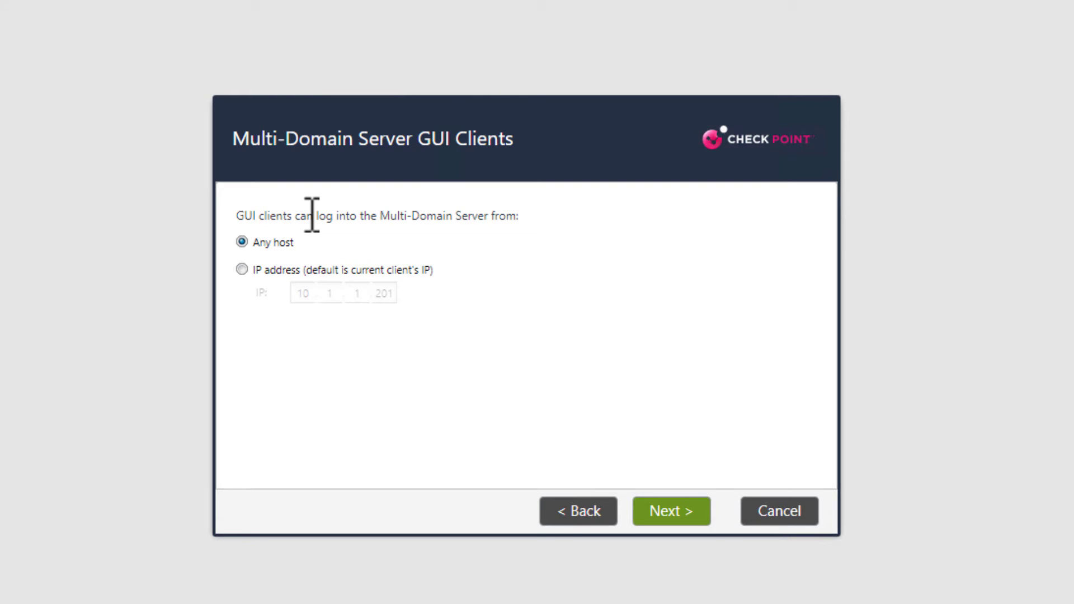
- Limit GUI client logins to the single IP address 10.1.1.201
click(242, 270)
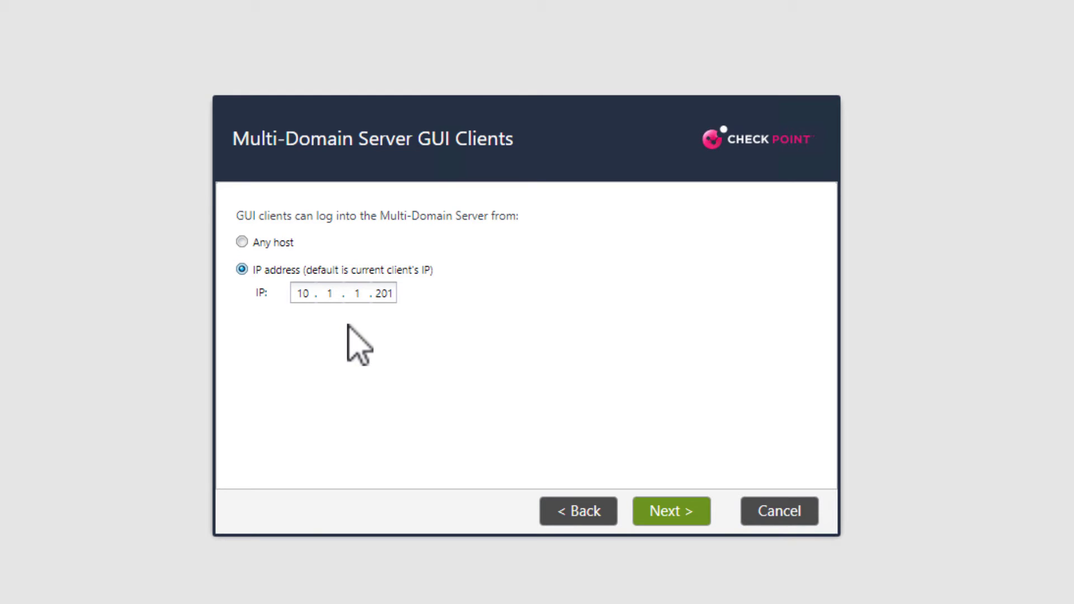
click(671, 524)
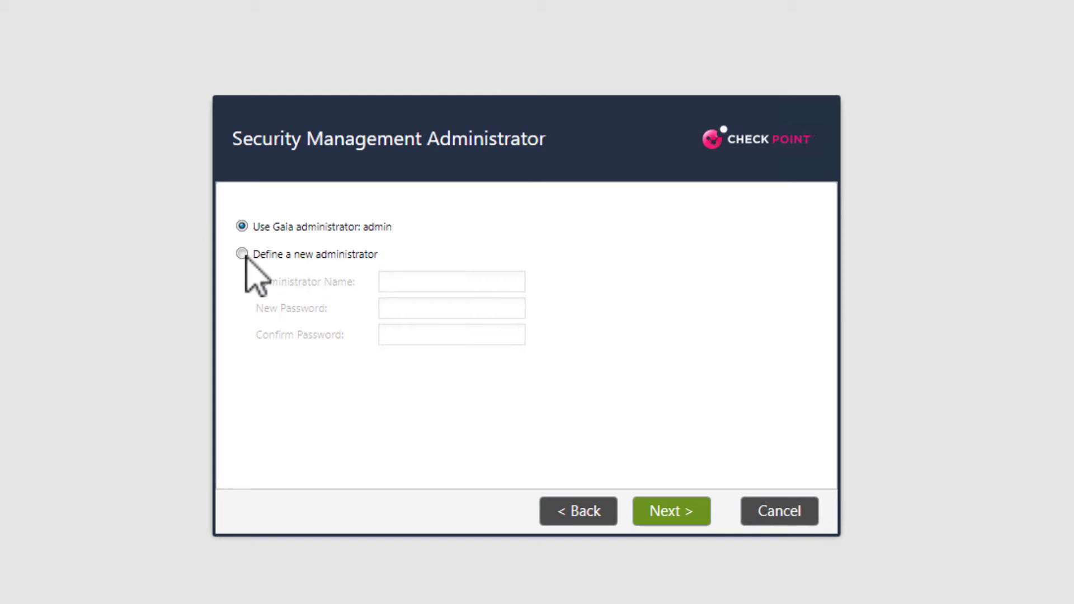
- Define new administrator MDSadmin, entering and confirming its password
click(244, 255)
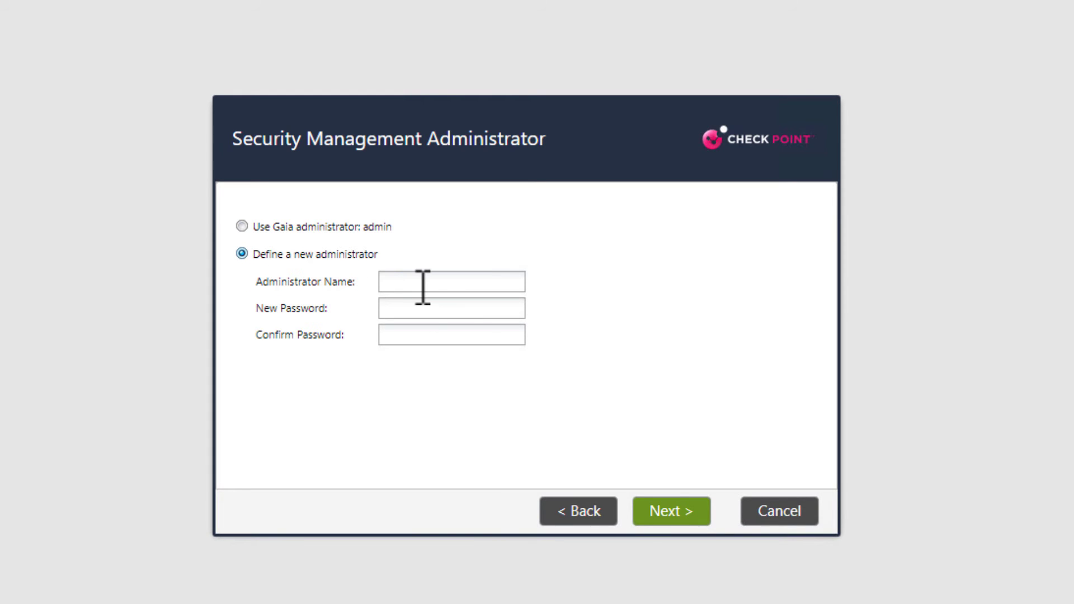
click(423, 286)
text(MDSadmin)
click(443, 305)
text(******)
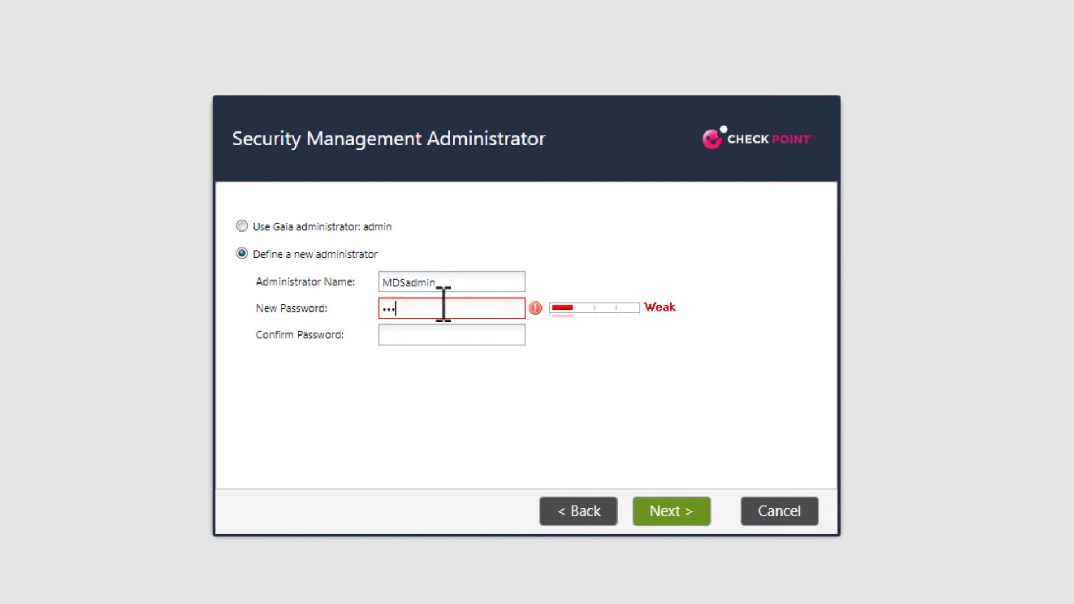
key(Tab)
text(******)
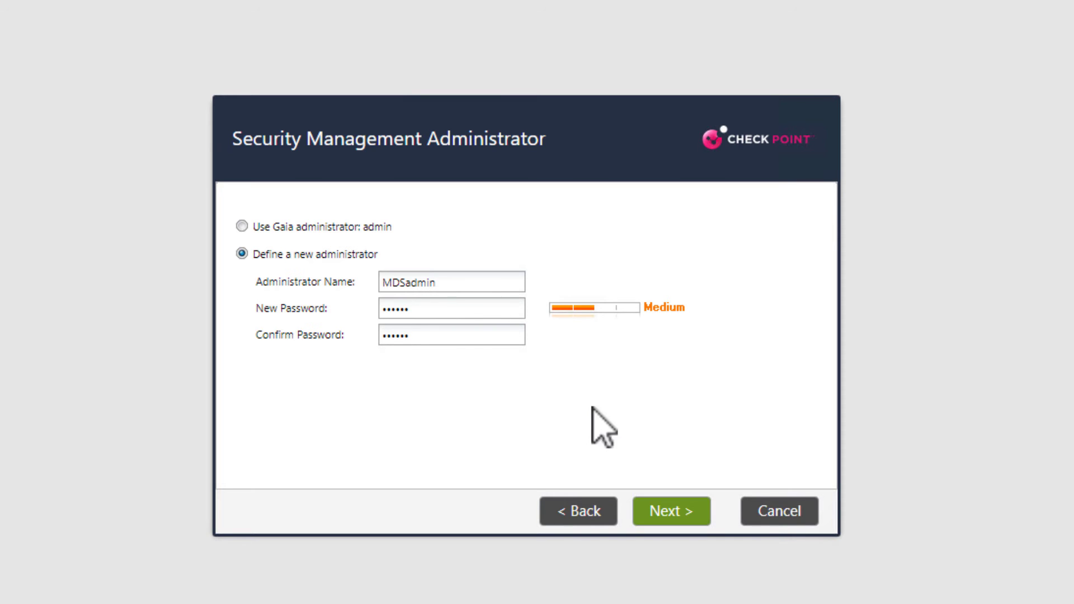
click(665, 517)
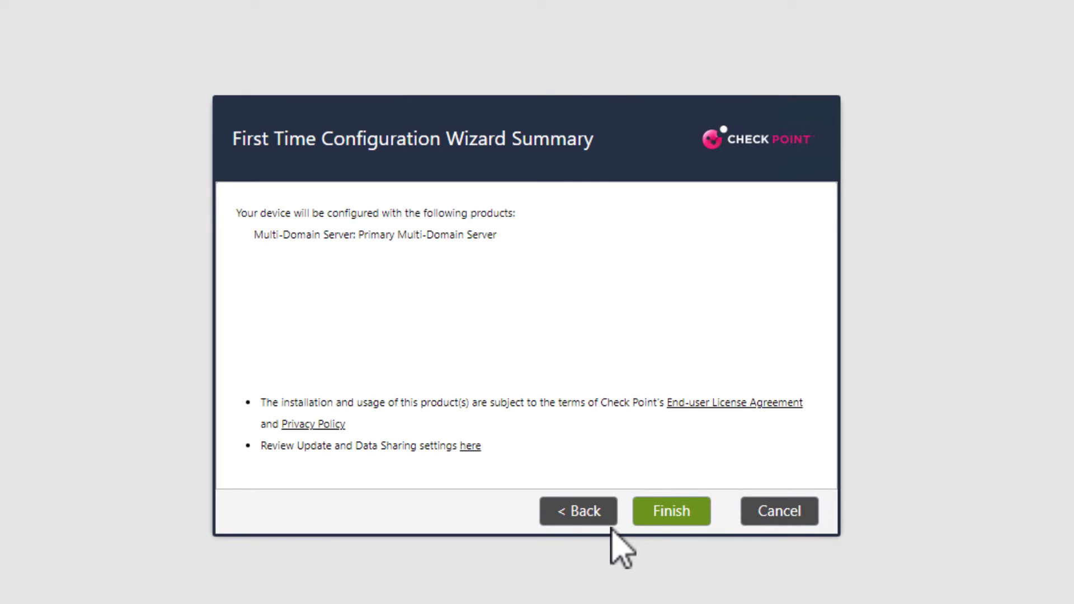
- Finish the wizard, confirm the configuration run, and acknowledge the success message
click(671, 513)
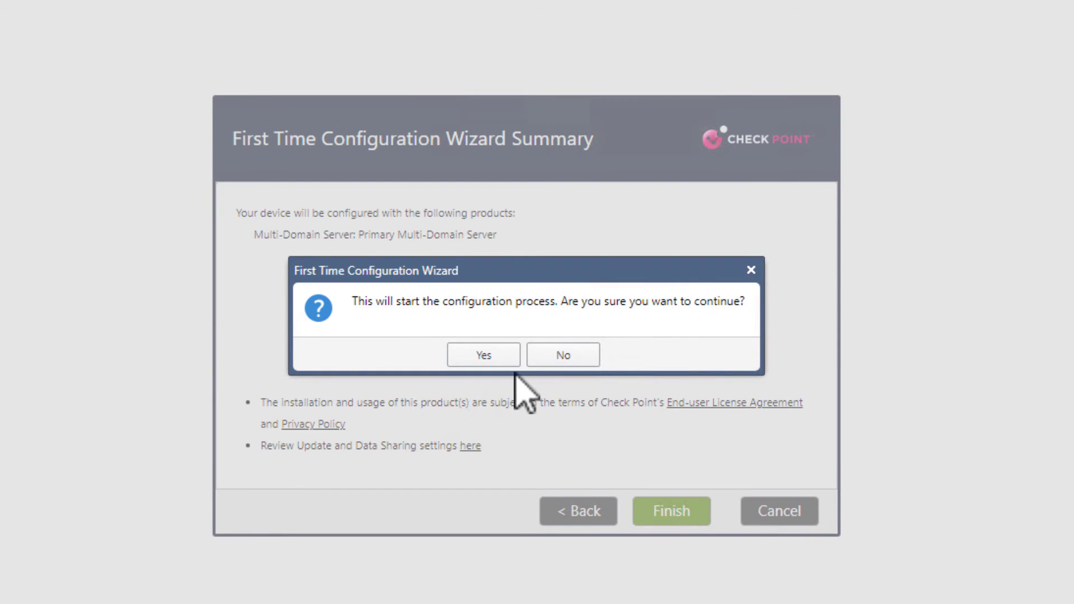
click(482, 358)
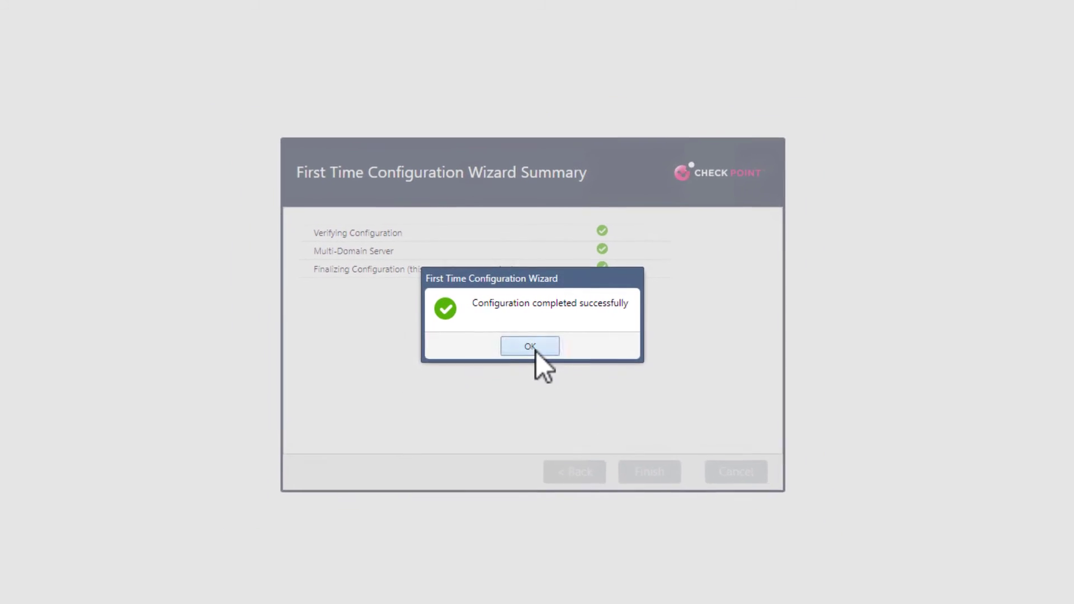
click(534, 350)
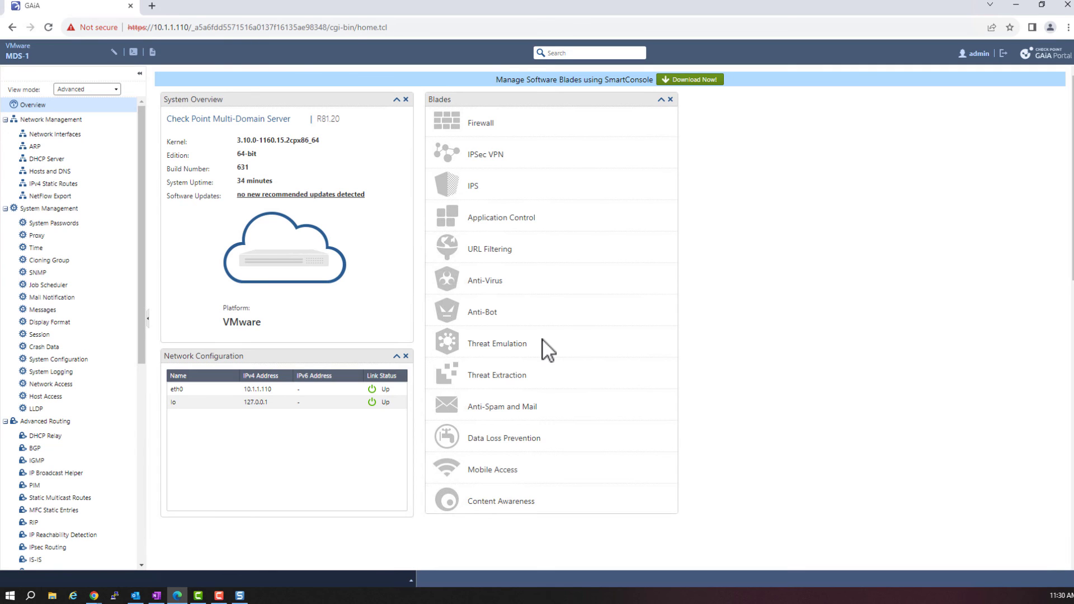
- Review MDS-1's Overview: System Overview, Network Configuration, and Blades from Firewall to Content Awareness
drag(505, 80, 591, 78)
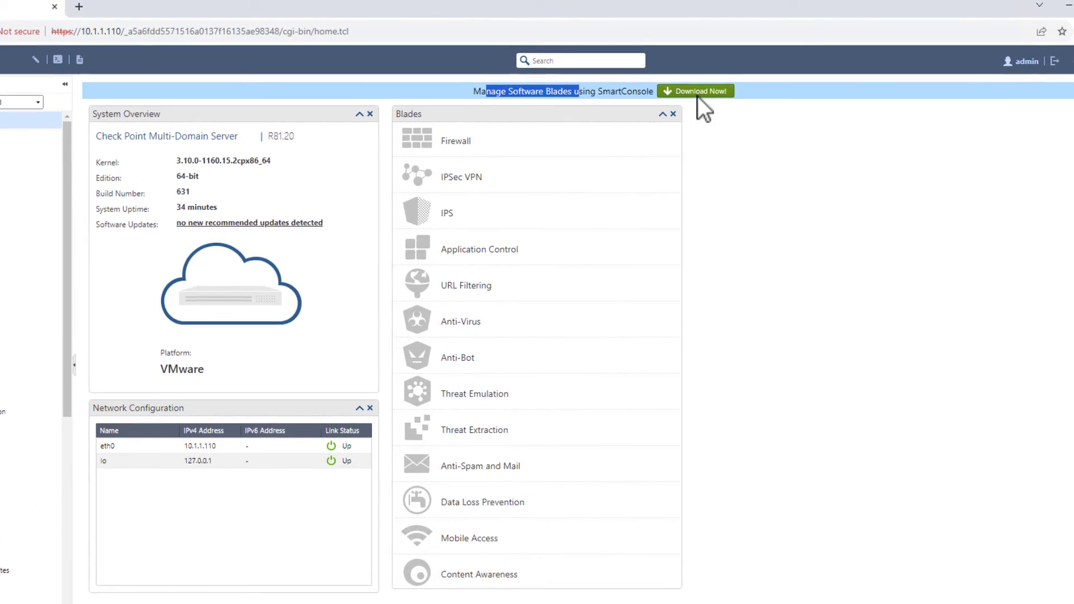